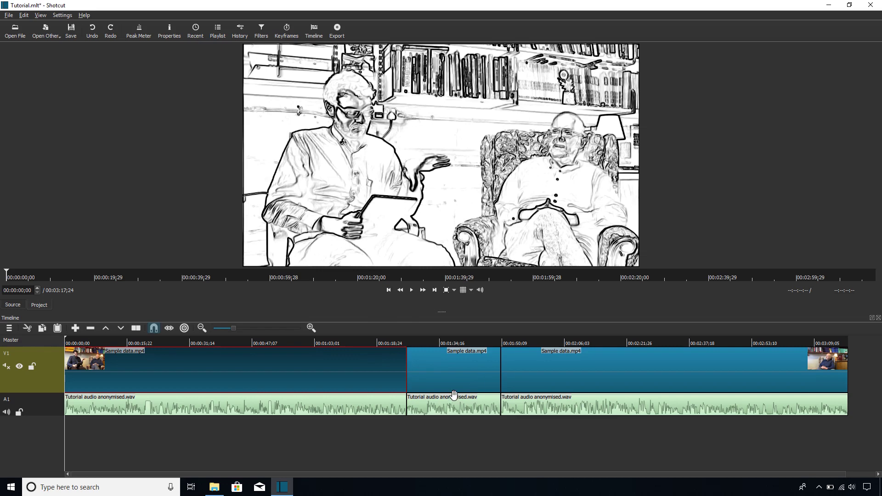
Scrub the playhead through the first clip to preview the footage around 30 seconds.
left_click(387, 343)
left_click(388, 290)
left_click_drag(89, 343, 185, 341)
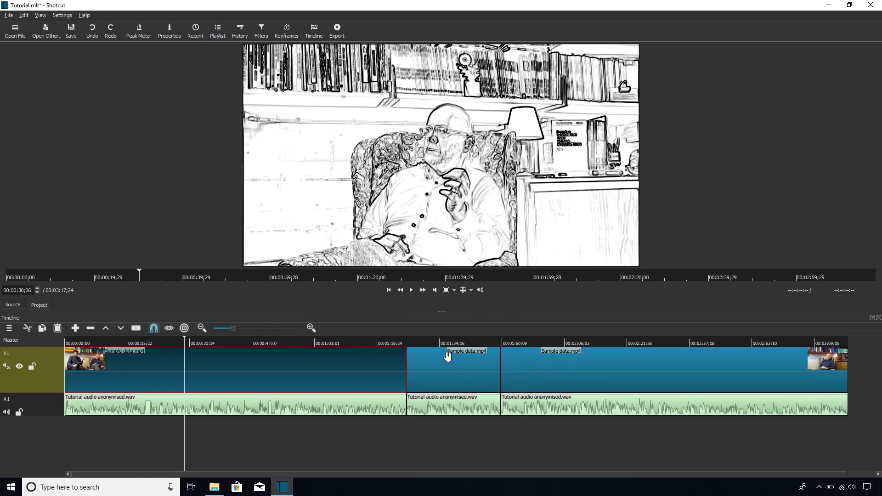
Delete the middle video clip on V1 and the matching middle audio clip on A1, leaving a gap on both tracks.
left_click(467, 367)
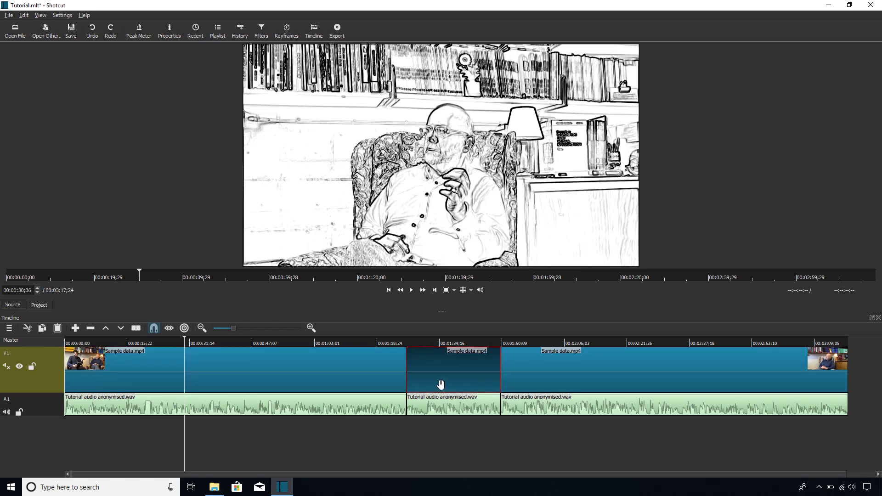
key("Delete")
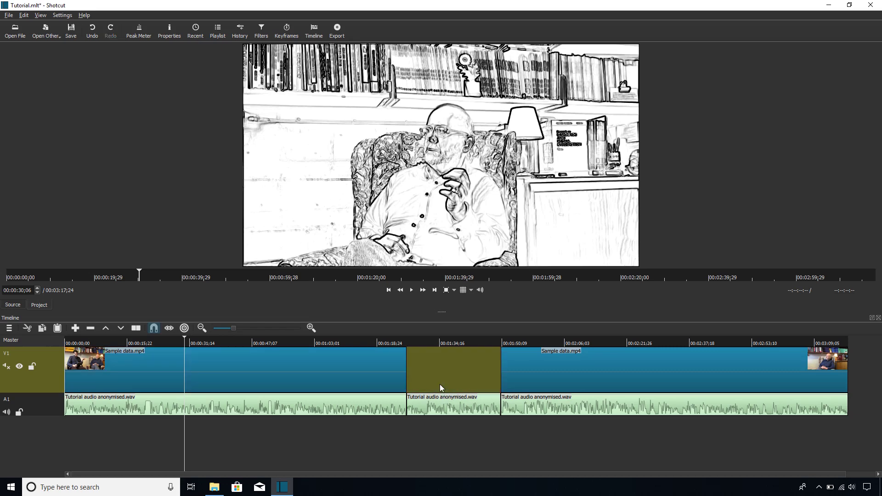
left_click(461, 406)
key("Delete")
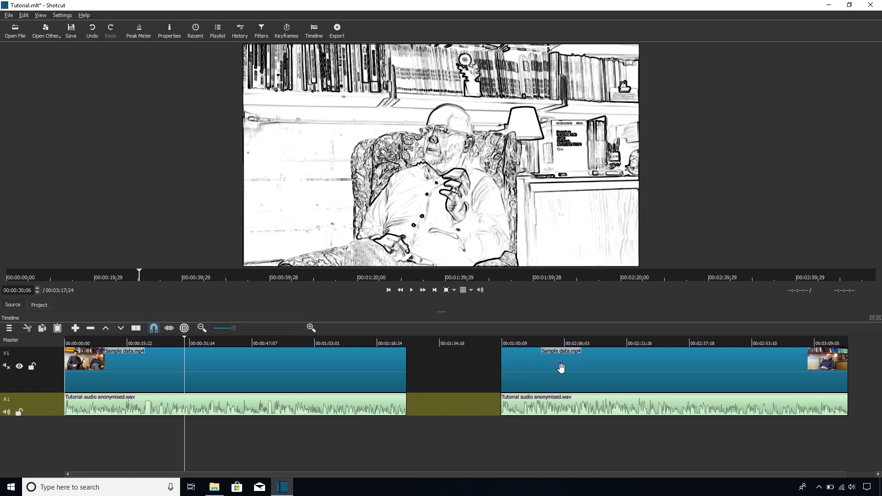
Move the last video clip and its audio clip about 19 seconds earlier, leaving a short gap after the first clips.
left_click_drag(561, 367, 480, 365)
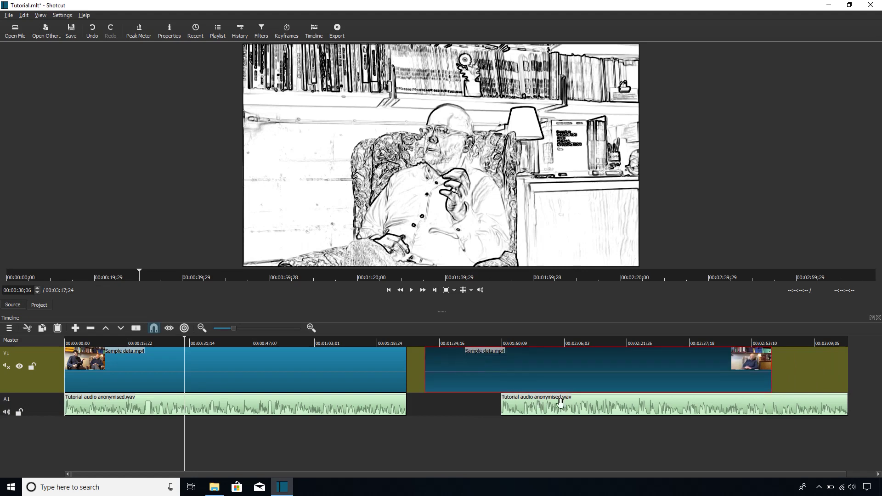
left_click(455, 400)
left_click_drag(697, 404, 619, 403)
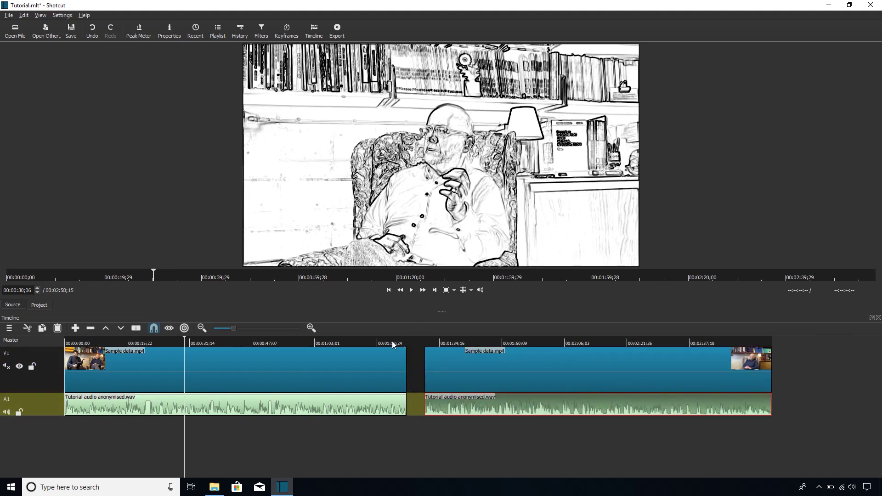
Play the timeline from just before the gap to check how the cut between the two clips looks.
left_click(392, 341)
left_click(411, 291)
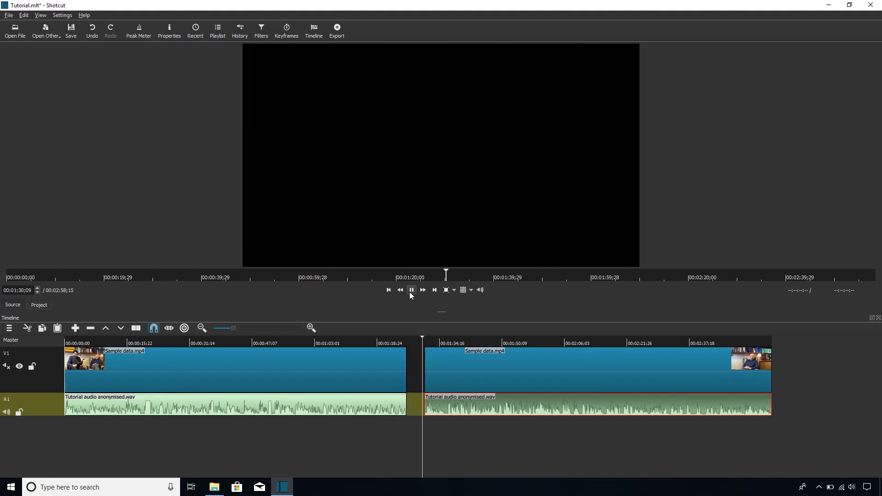
left_click(411, 289)
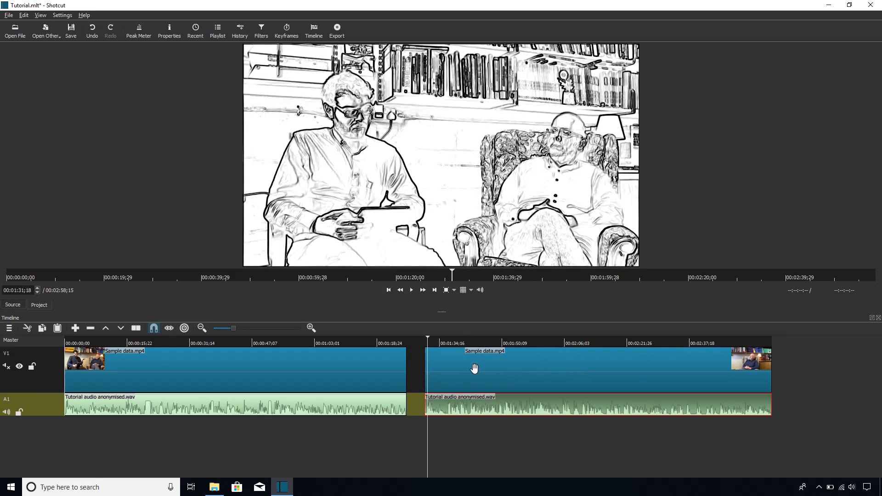
Move the second video clip and its audio slightly earlier to shorten the gap, and look at the export presets.
left_click_drag(455, 363, 441, 367)
left_click_drag(446, 406, 439, 405)
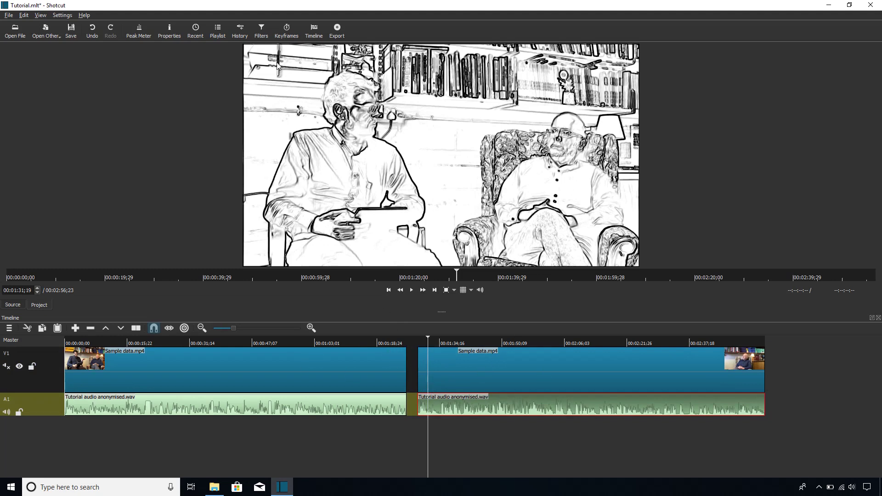
left_click(338, 30)
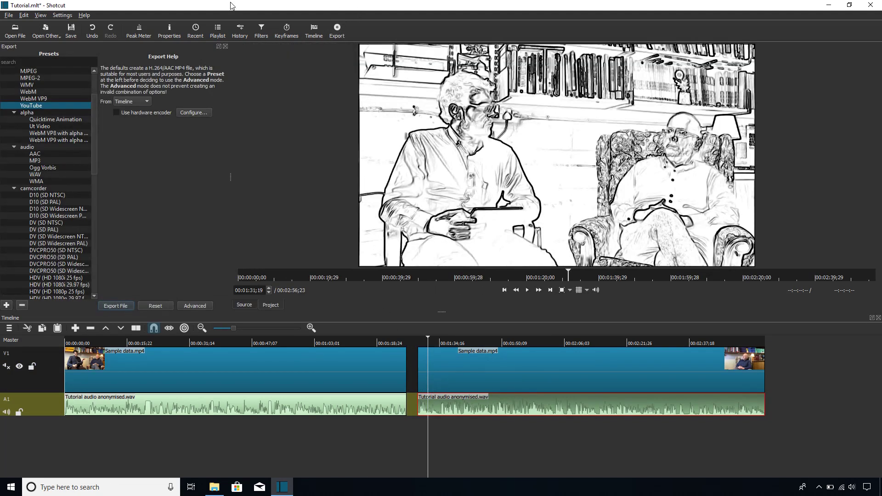
left_click(225, 46)
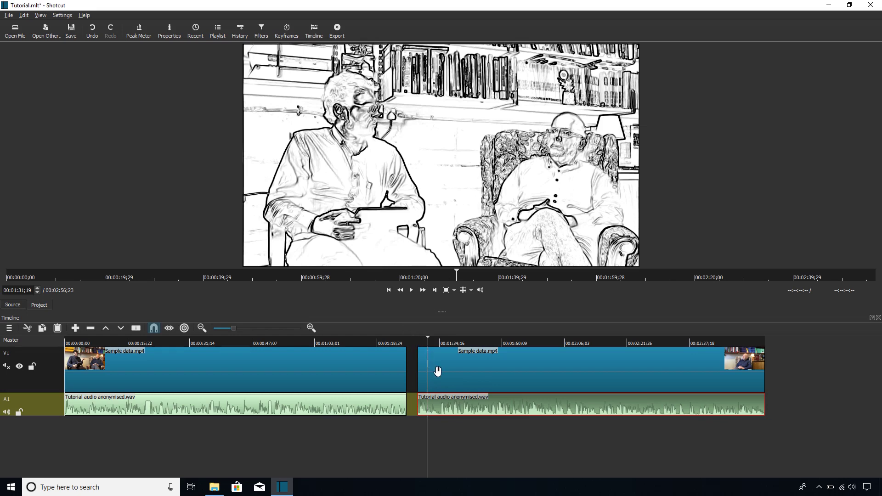
Move the second video clip and its audio later to start at 00:01:31;19, and place the playhead inside the gap.
left_click_drag(435, 366, 462, 374)
left_click_drag(484, 406, 524, 410)
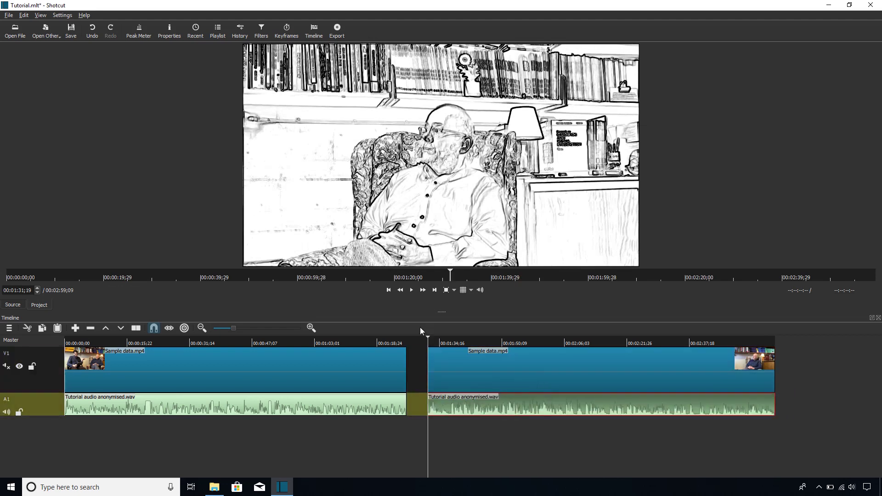
left_click_drag(428, 345, 416, 349)
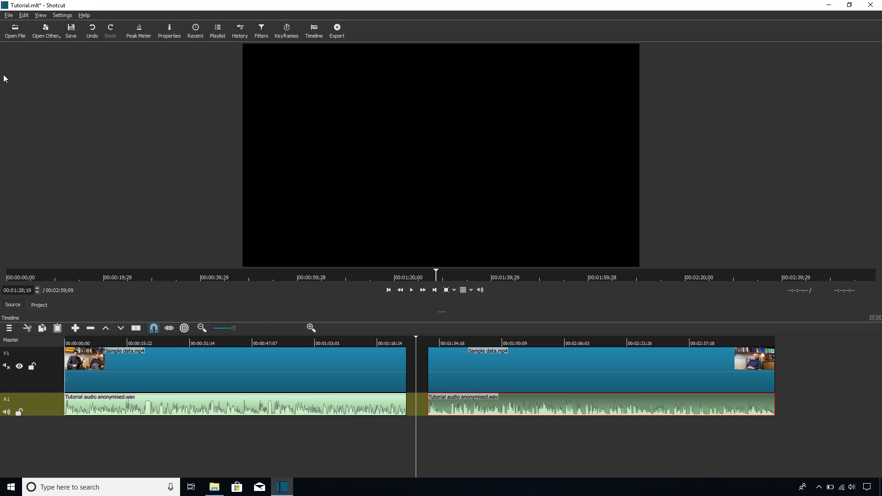
Create a black (#000000) Colour generator clip as the source.
left_click(8, 16)
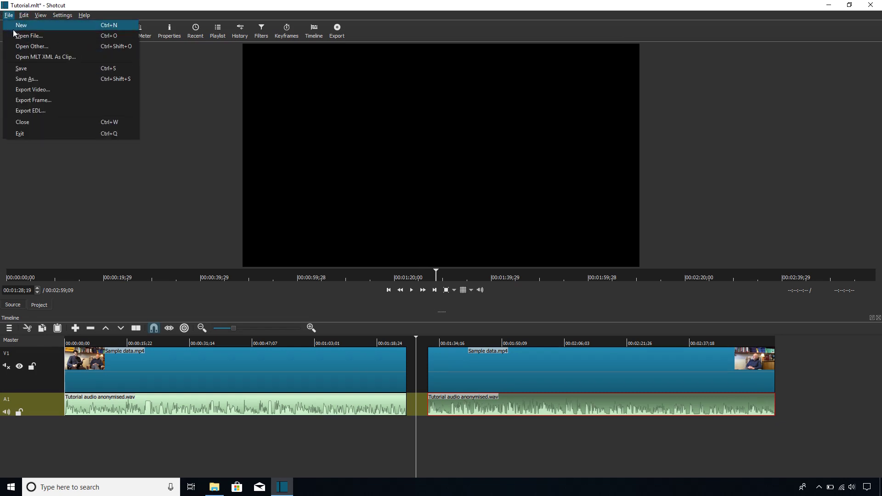
left_click(32, 47)
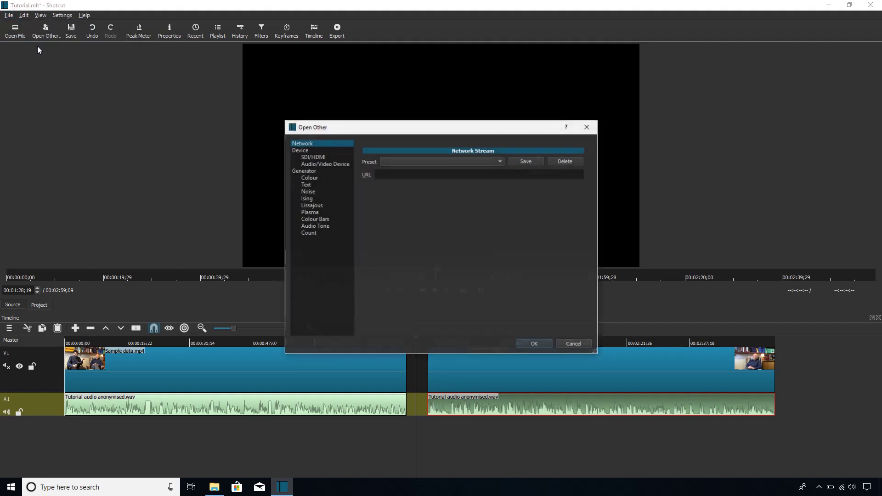
left_click(311, 178)
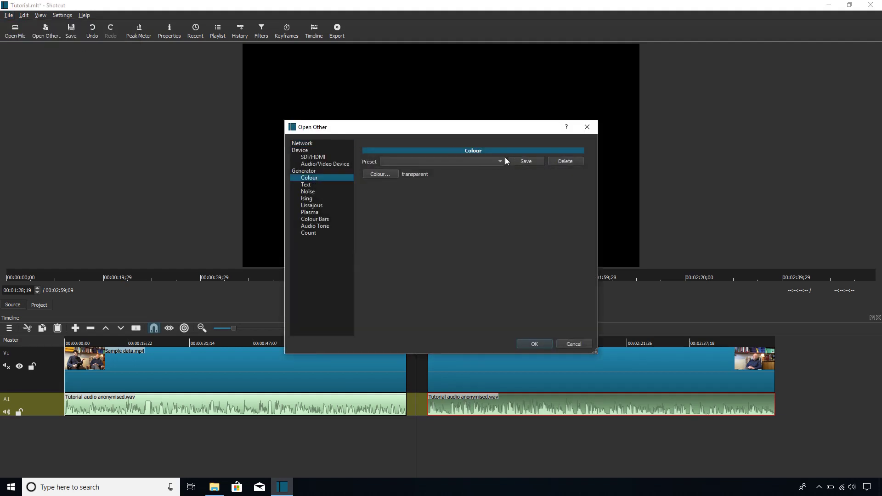
left_click(381, 174)
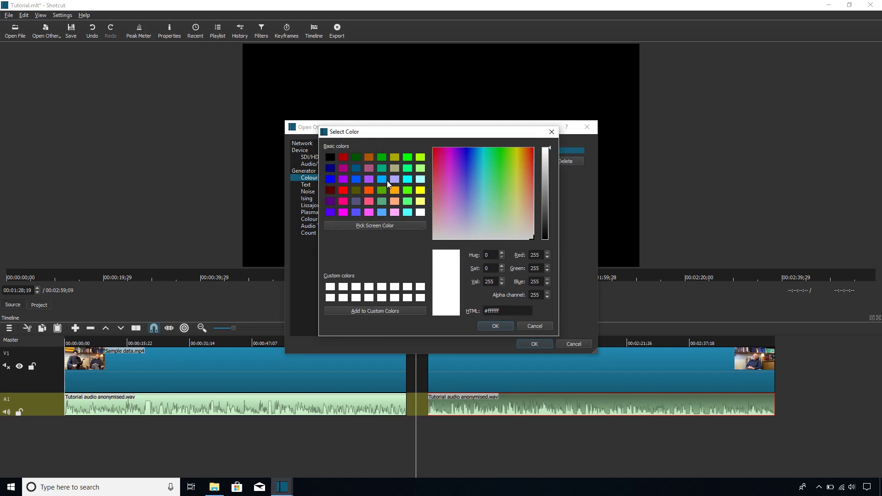
left_click(330, 161)
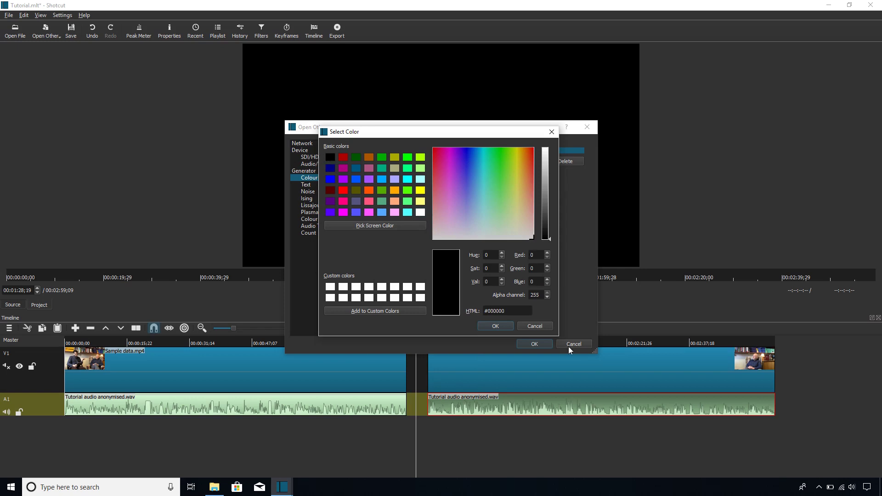
left_click(488, 327)
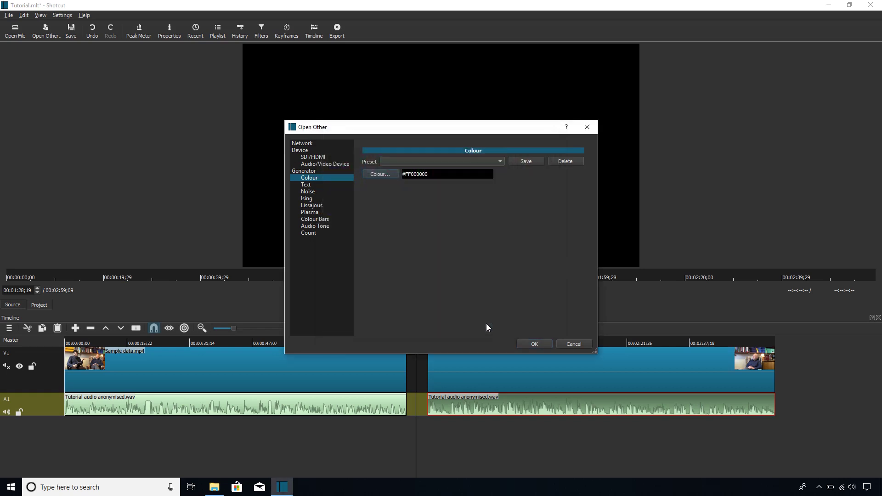
left_click(528, 343)
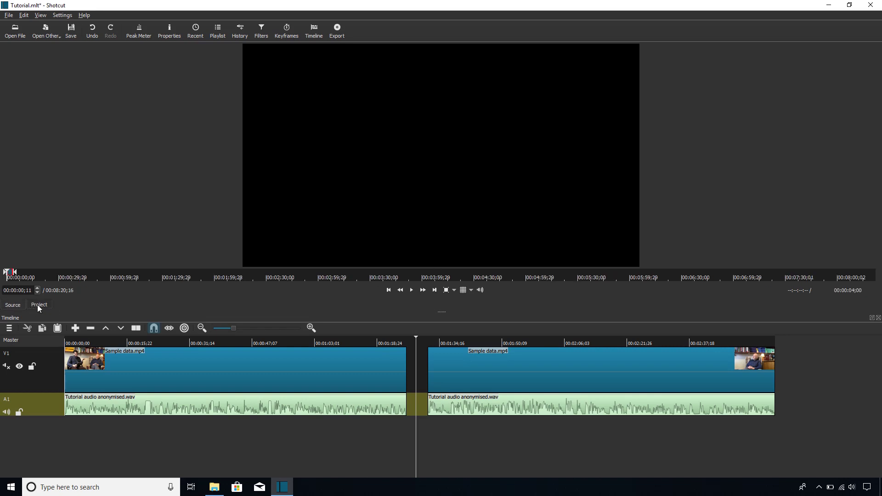
Examine the blank gap between the two clips on the timeline and compare it with the black source clip.
left_click(393, 343)
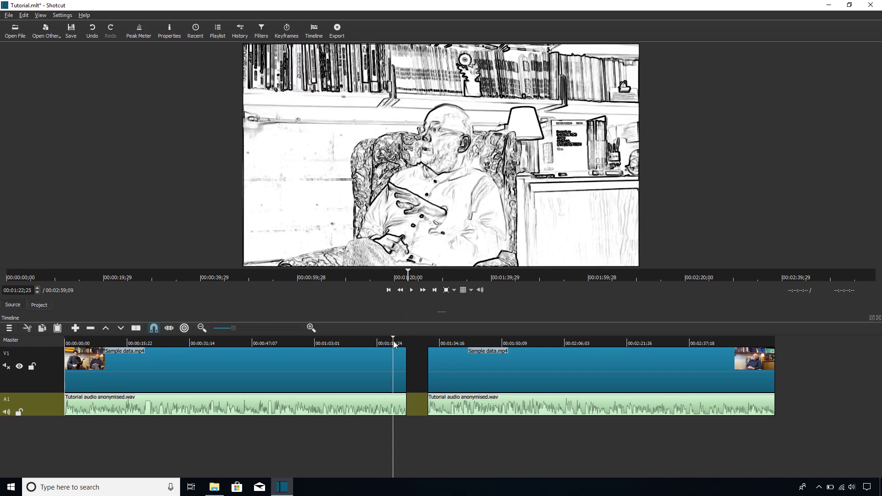
left_click(408, 341)
left_click(414, 341)
left_click(423, 341)
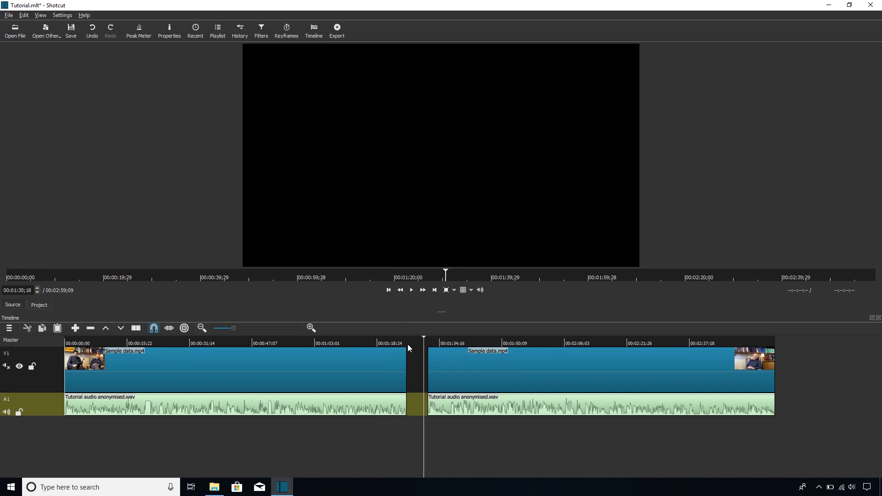
left_click(403, 344)
left_click(408, 342)
left_click(414, 341)
left_click(17, 305)
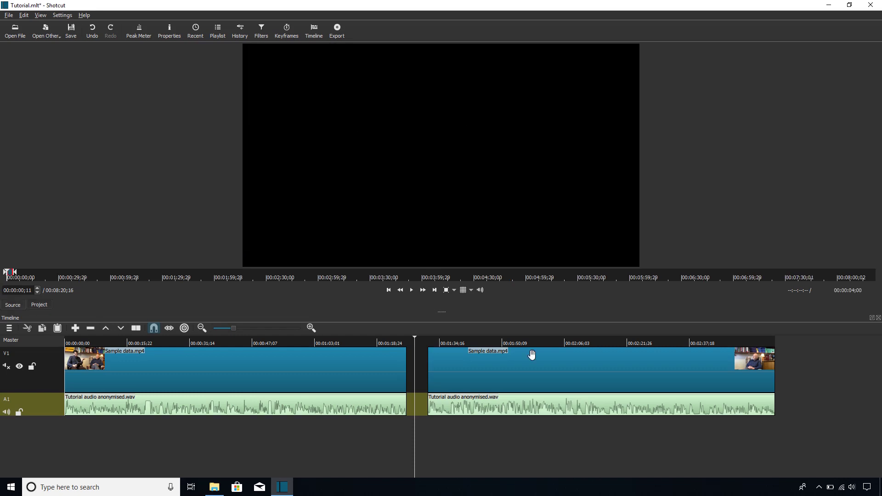
Widen the gap by moving the second video clip and its audio about 8 seconds later.
left_click_drag(445, 372, 478, 370)
left_click_drag(480, 407, 514, 407)
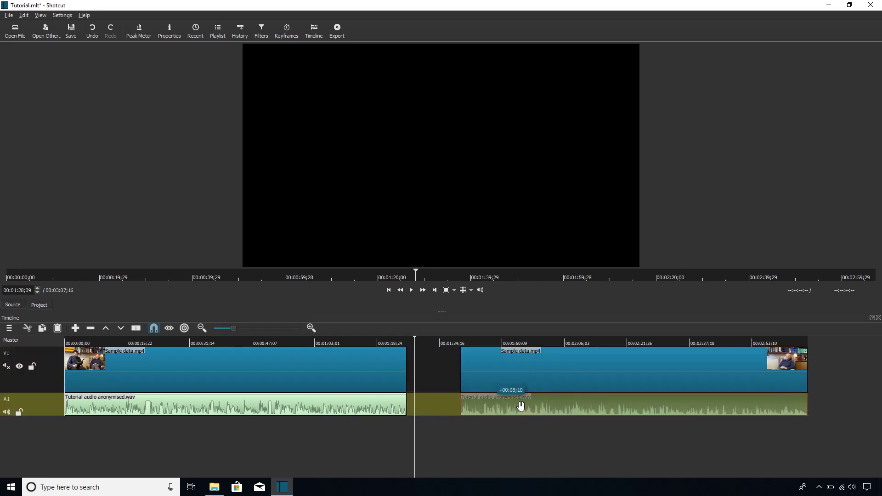
Place the black source clip on V1 in the gap, directly after the first video clip.
left_click_drag(360, 193, 400, 174)
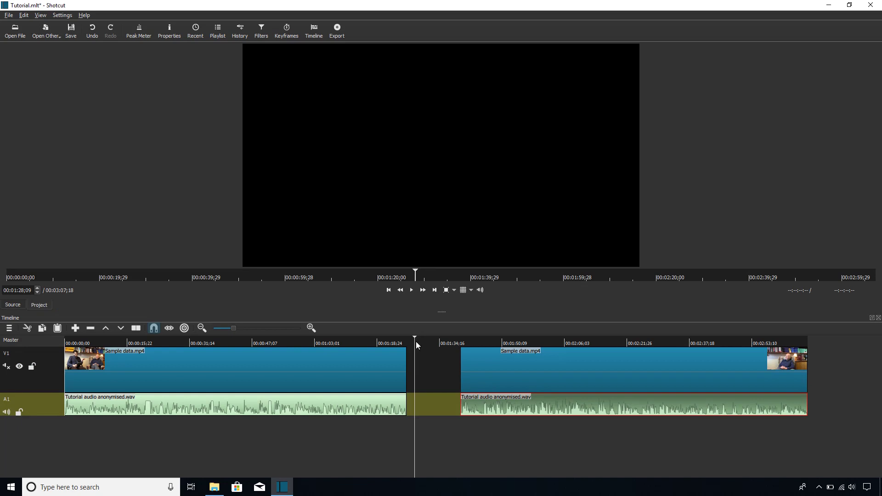
left_click(15, 306)
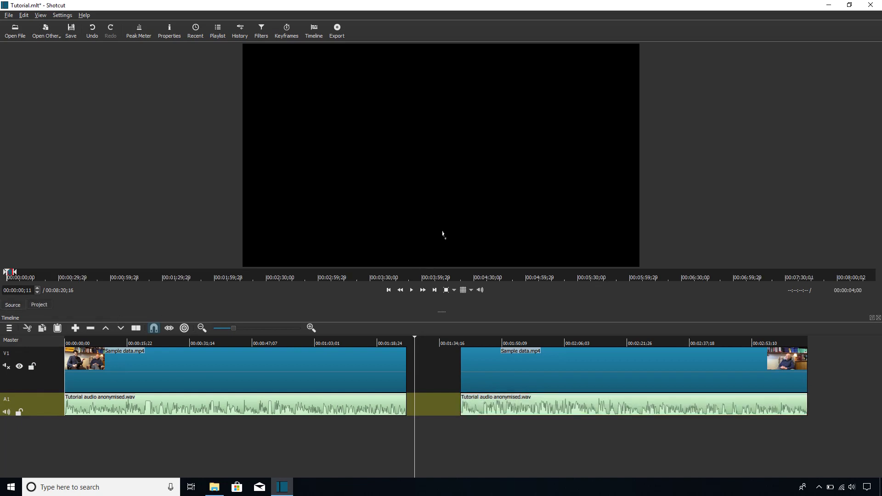
mouse_move(442, 234)
left_mouse_down()
mouse_move(434, 320)
mouse_move(412, 366)
mouse_move(403, 187)
mouse_move(418, 355)
mouse_move(408, 361)
mouse_move(419, 165)
mouse_move(420, 357)
mouse_move(409, 366)
left_mouse_up()
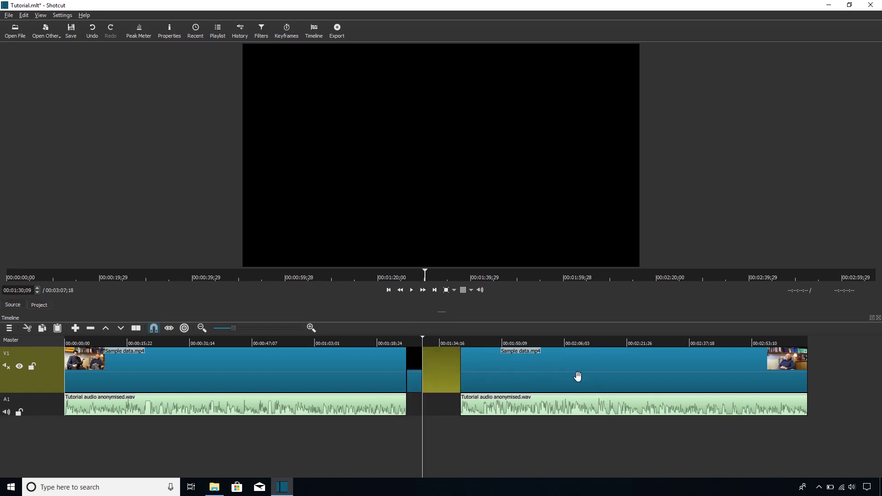
Move the second video clip slightly earlier and extend the black clip's end to meet it, filling the gap on V1.
left_click_drag(559, 377, 549, 378)
left_click(410, 363)
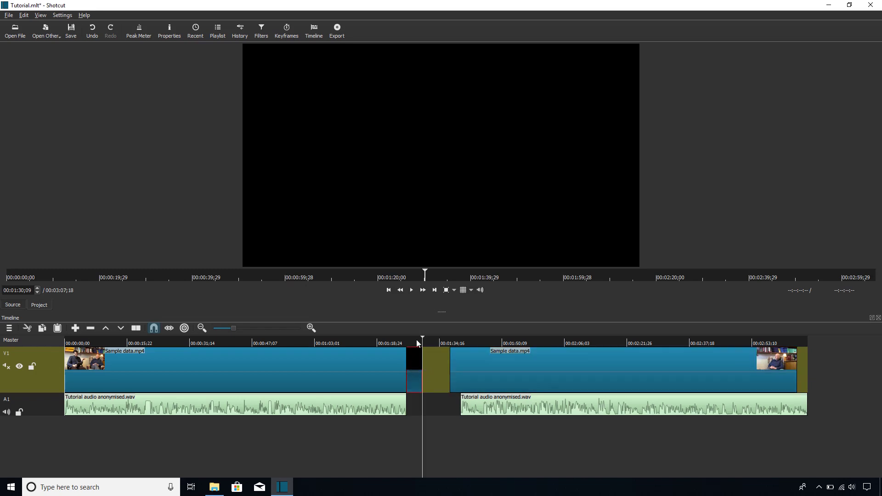
left_click(410, 343)
mouse_move(410, 344)
left_mouse_down()
mouse_move(423, 344)
mouse_move(416, 344)
left_mouse_up()
left_click_drag(423, 358, 454, 368)
Scrub and play across the black clip to preview the transition out of the first video clip.
left_click_drag(416, 342, 406, 340)
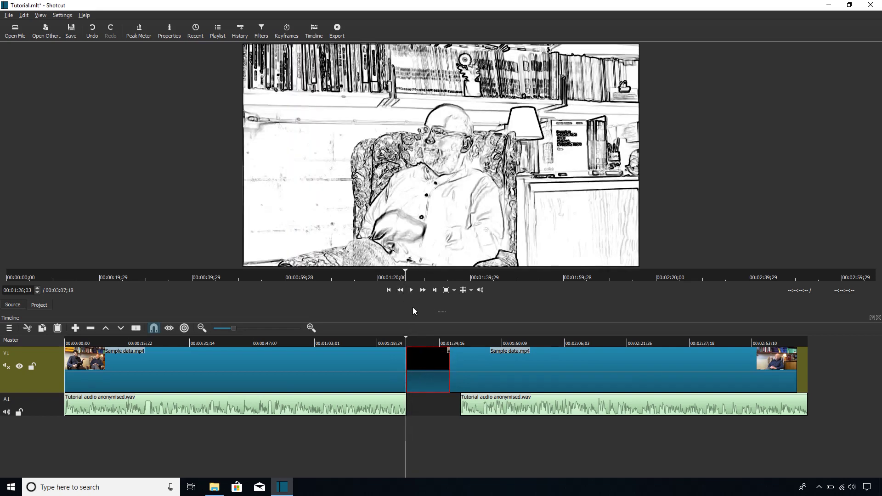
left_click(397, 344)
left_click_drag(412, 346, 393, 342)
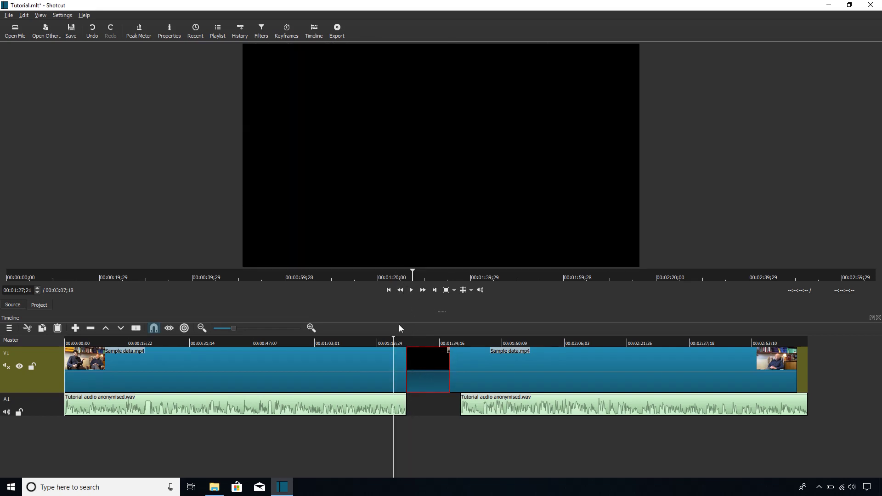
left_click(413, 292)
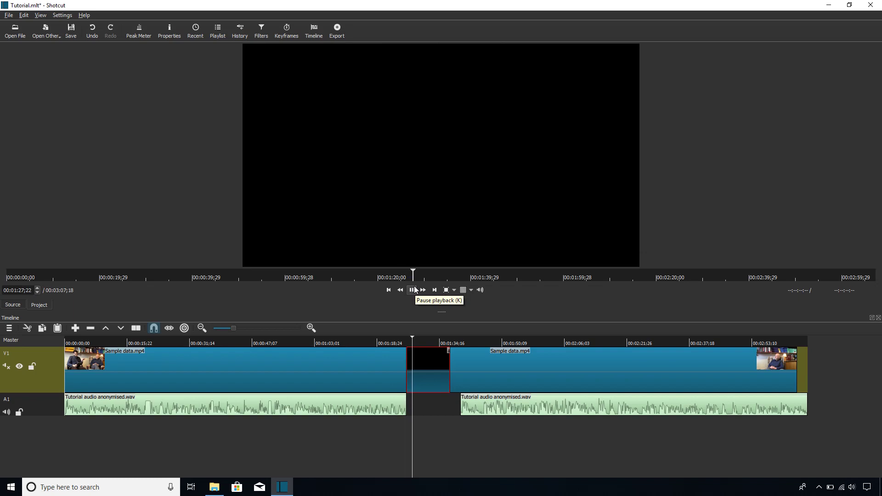
left_click(412, 289)
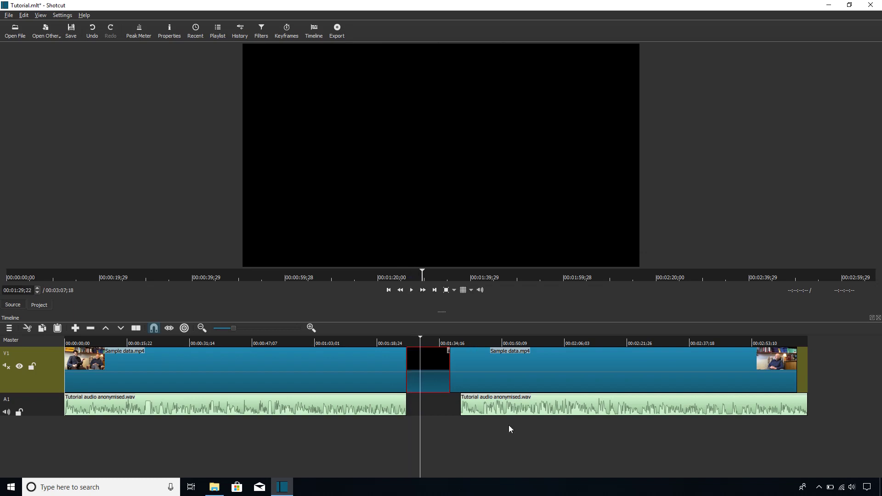
Move the second audio clip earlier so that it starts together with the second video clip.
left_click_drag(514, 406, 503, 406)
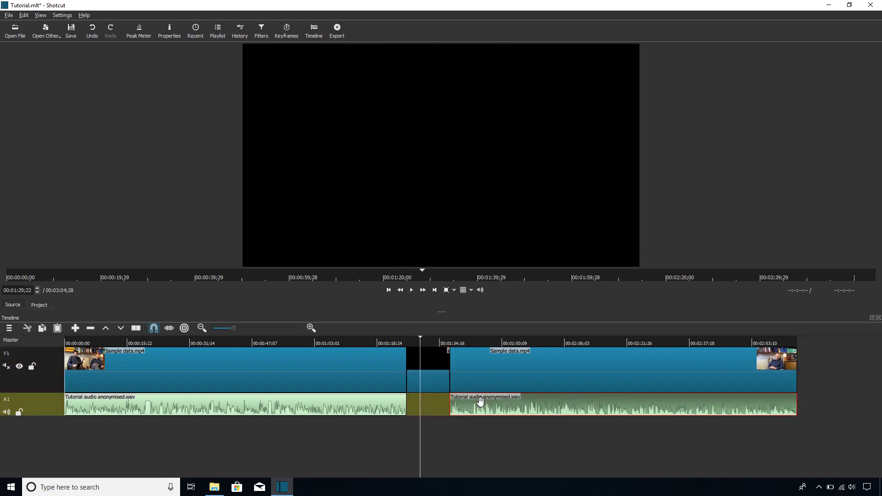
Search the filters for "text" and add the Text filter to the black clip on V1.
left_click(432, 351)
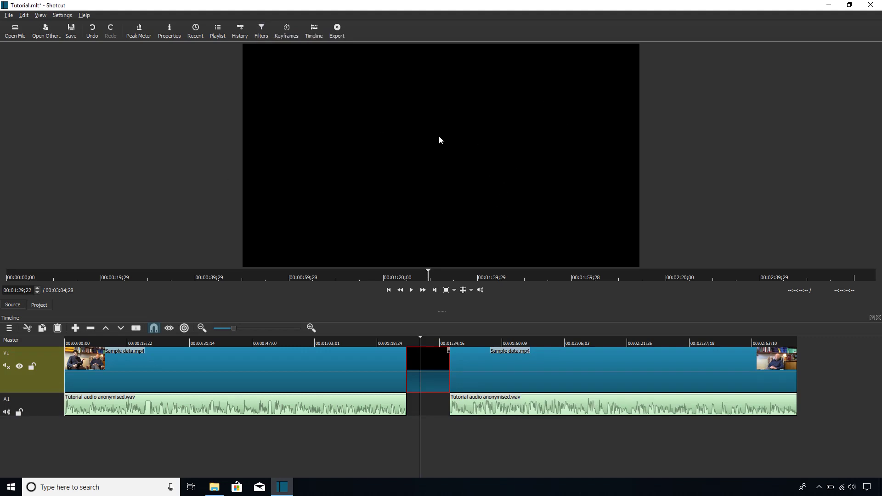
left_click(261, 29)
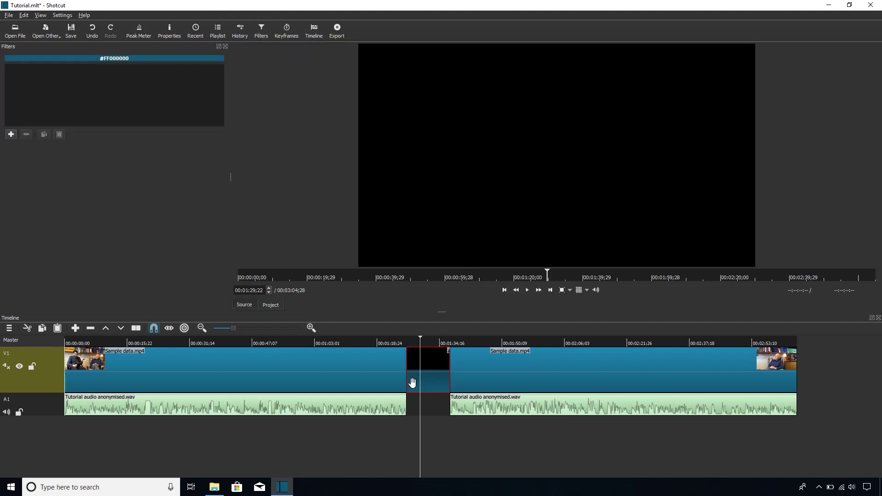
left_click(11, 134)
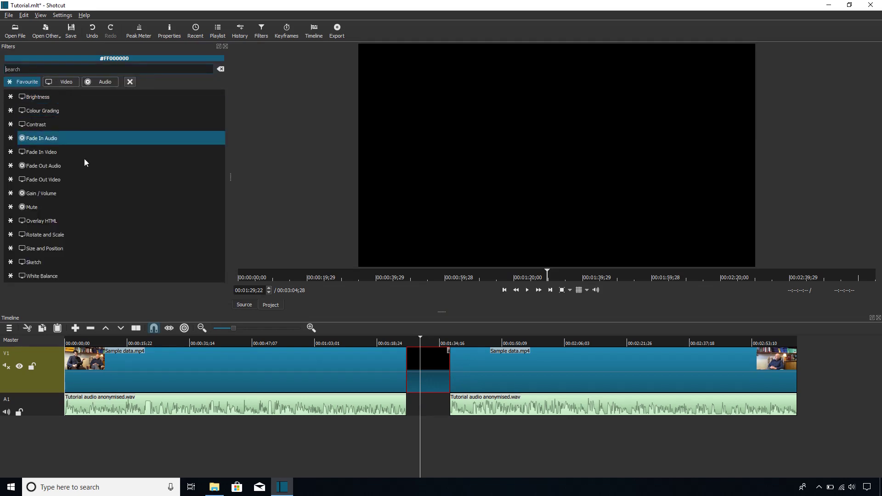
left_click(68, 83)
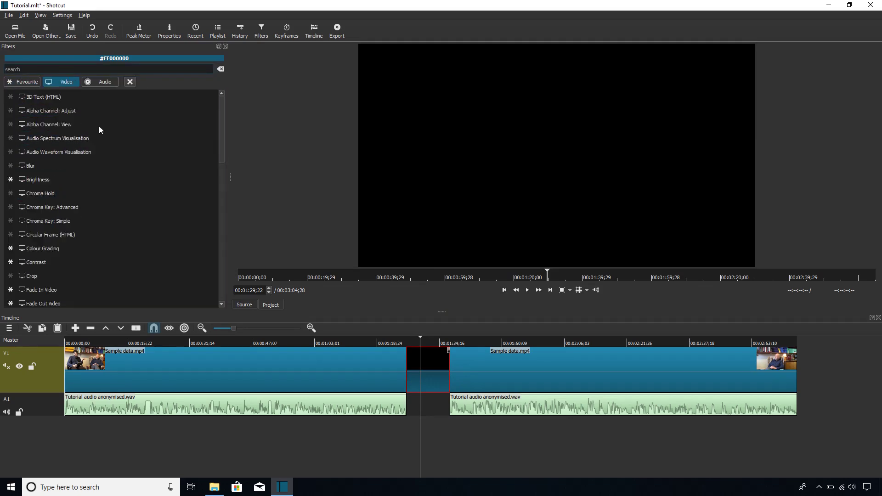
scroll(98, 125, "down", 10)
scroll(87, 244, "down", 4)
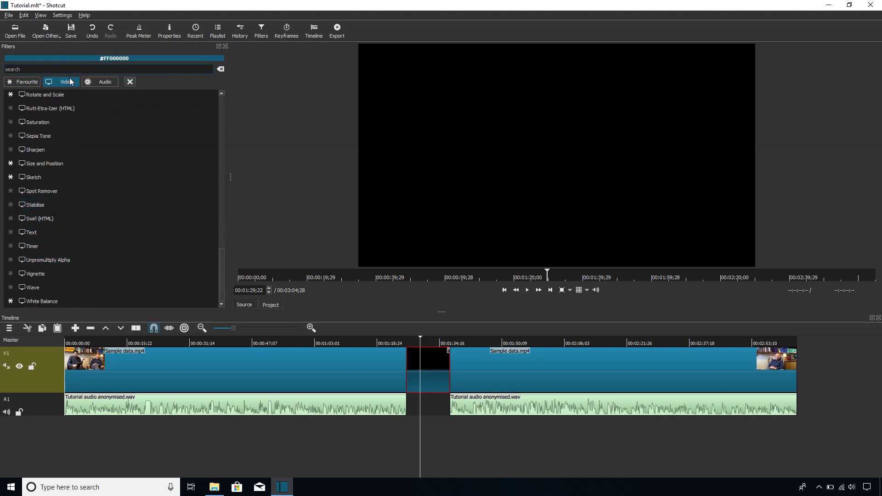
type("t")
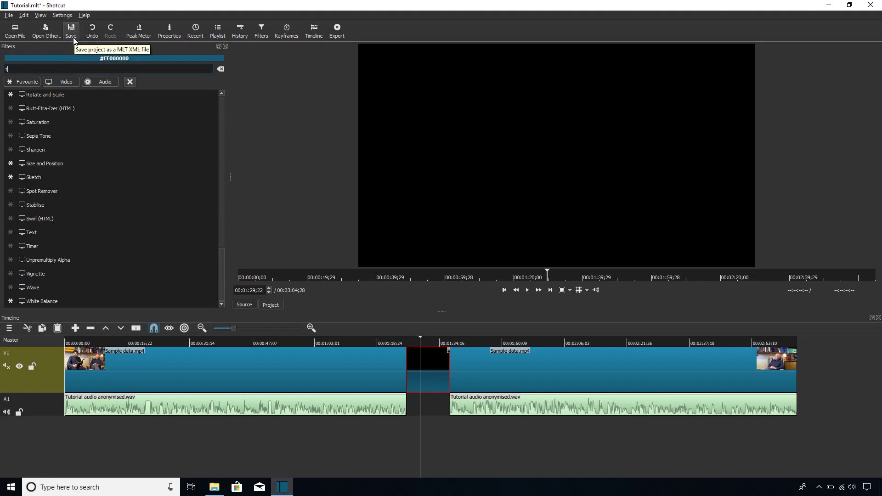
type("ext")
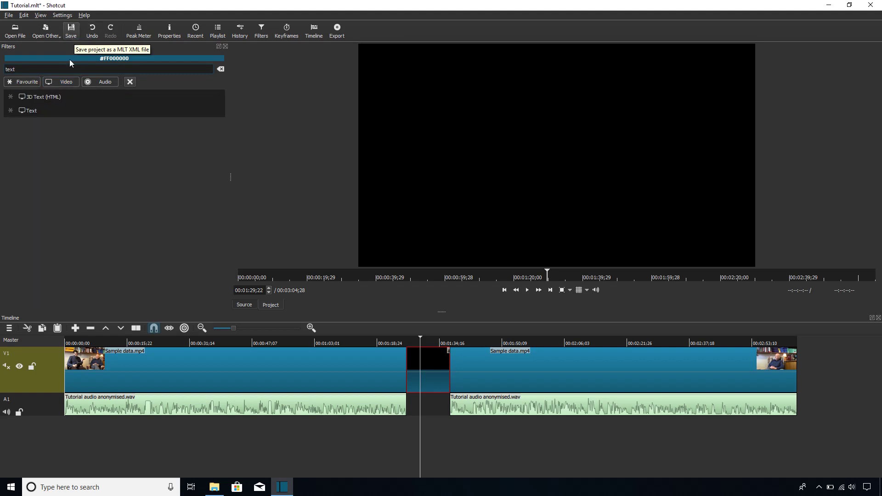
left_click(56, 116)
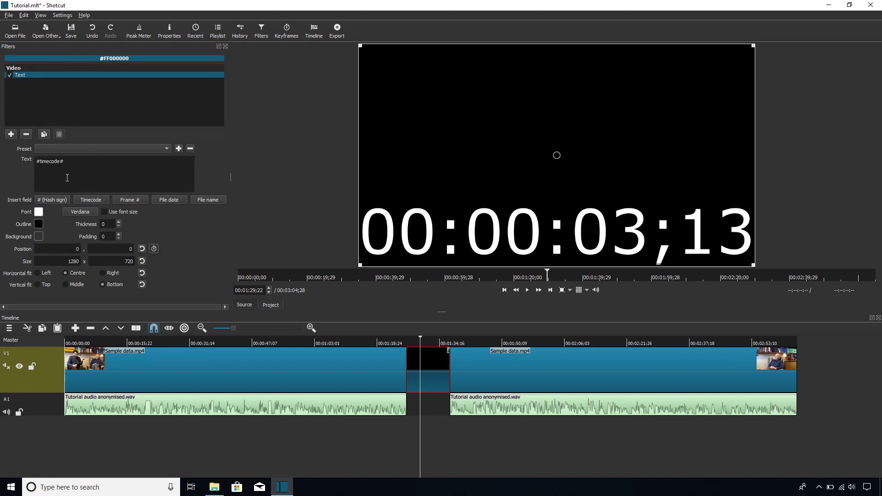
Clear the default timecode text, set the font to Segoe UI Black at size 32 with the font size applied, and fit the text vertically to Middle.
key("ctrl+a")
key("Delete")
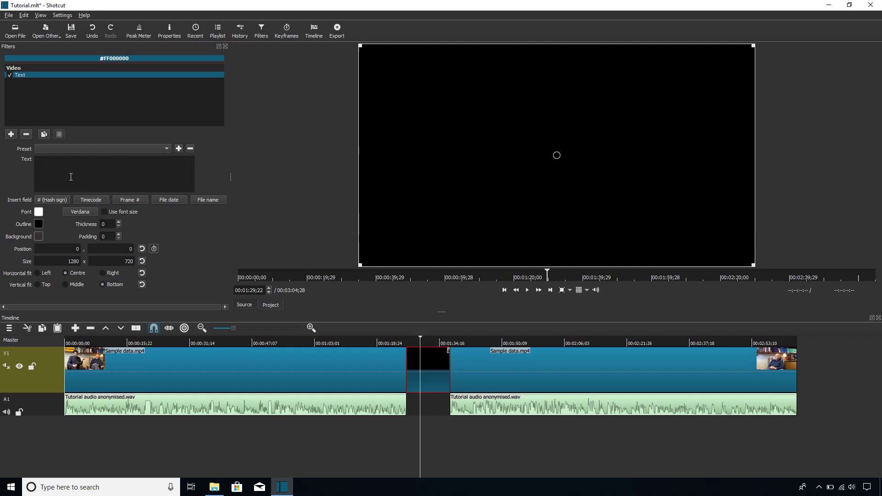
left_click(92, 213)
scroll(353, 218, "up", 8)
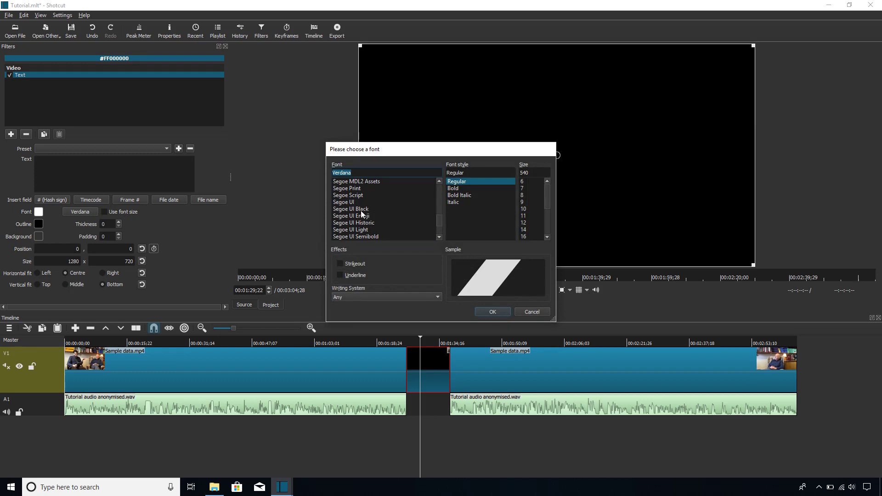
left_click(360, 209)
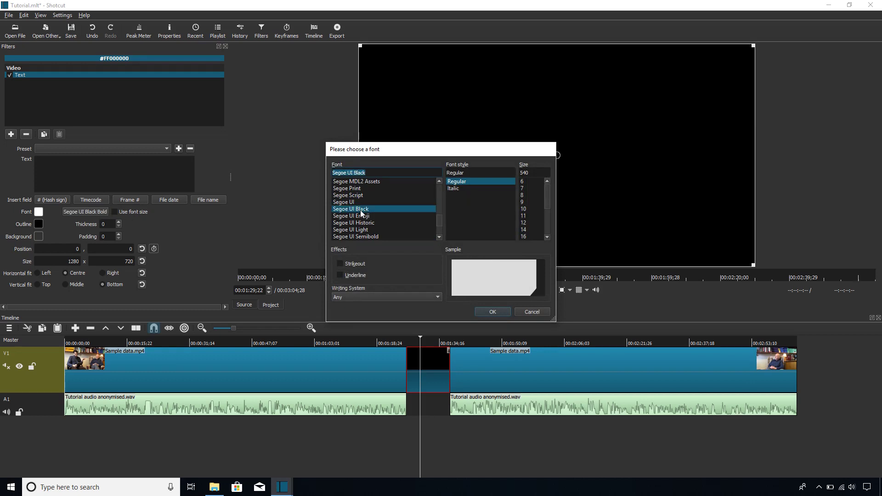
double_click(529, 174)
type("32")
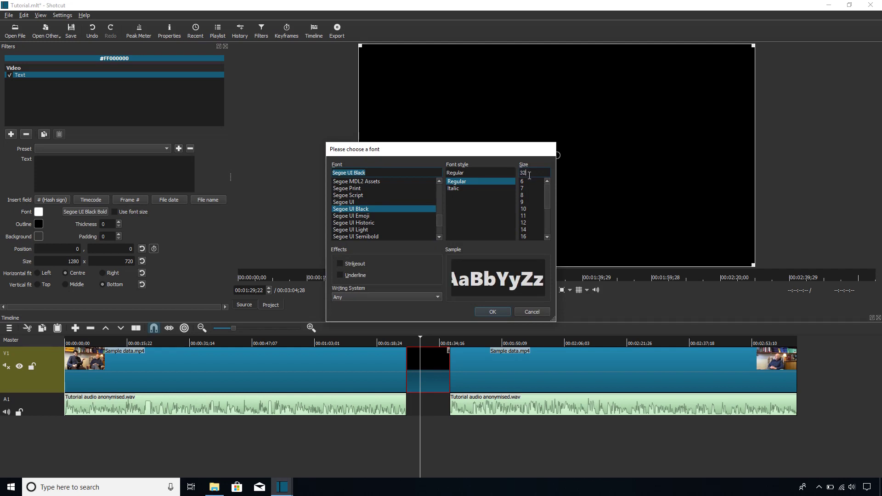
left_click(504, 312)
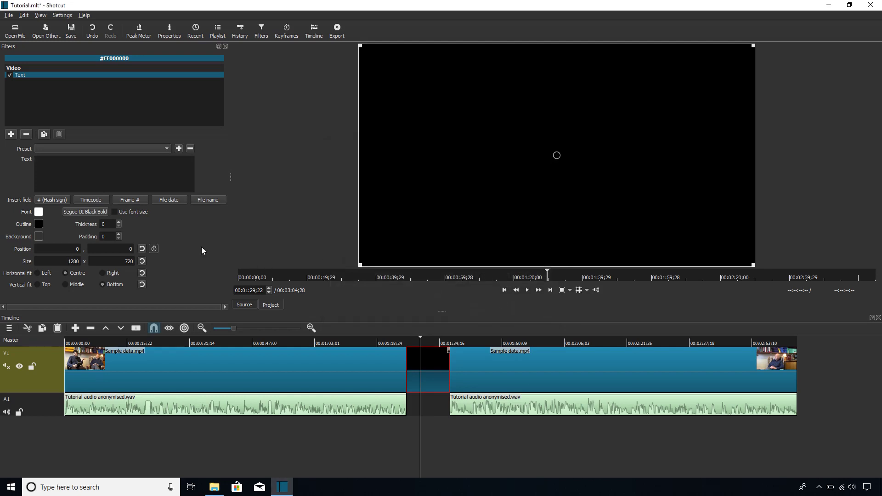
left_click(114, 211)
Enter a two-line caption stating that the question about how the interviewee made contact with Loughborough is removed, naming the interviewee.
type("Ch")
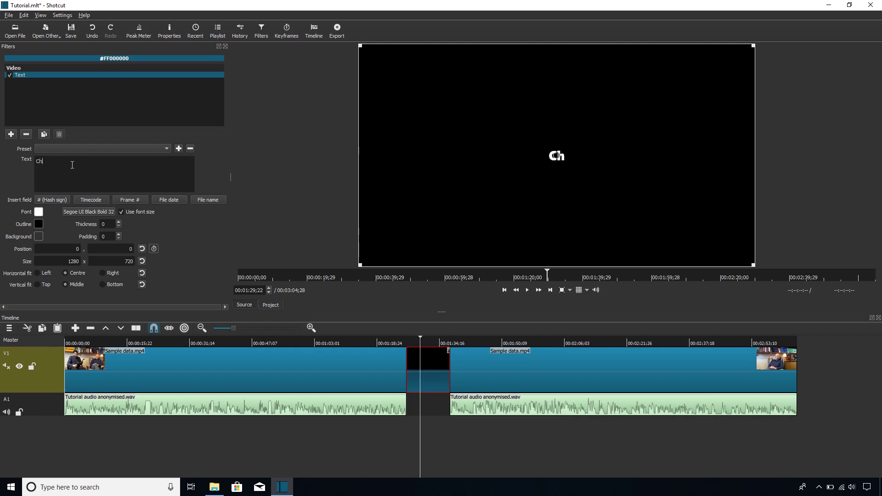
key("BackSpace")
key("BackSpace")
type("Question about how CHarles")
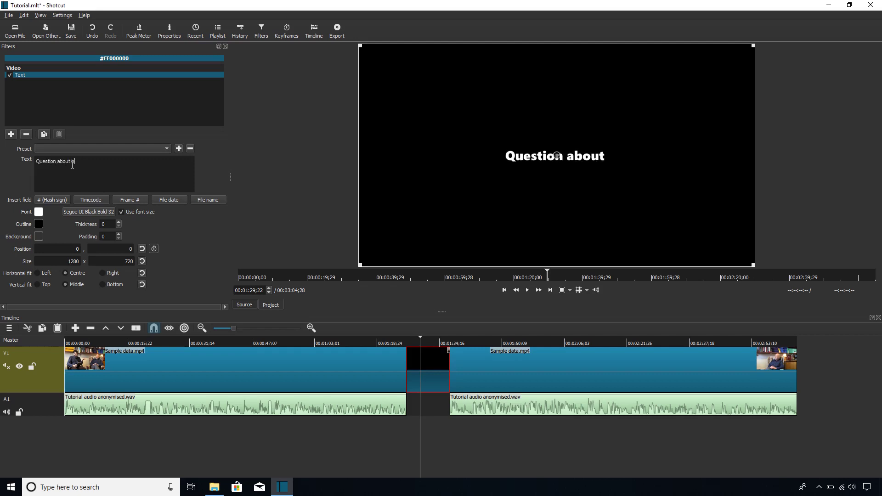
key("BackSpace")
key("BackSpace")
key("BackSpace")
key("BackSpace")
key("BackSpace")
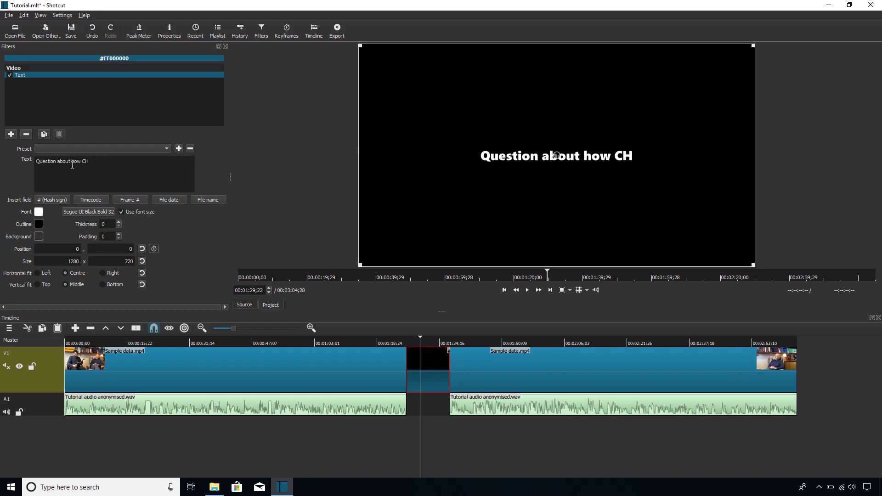
type("arles made co")
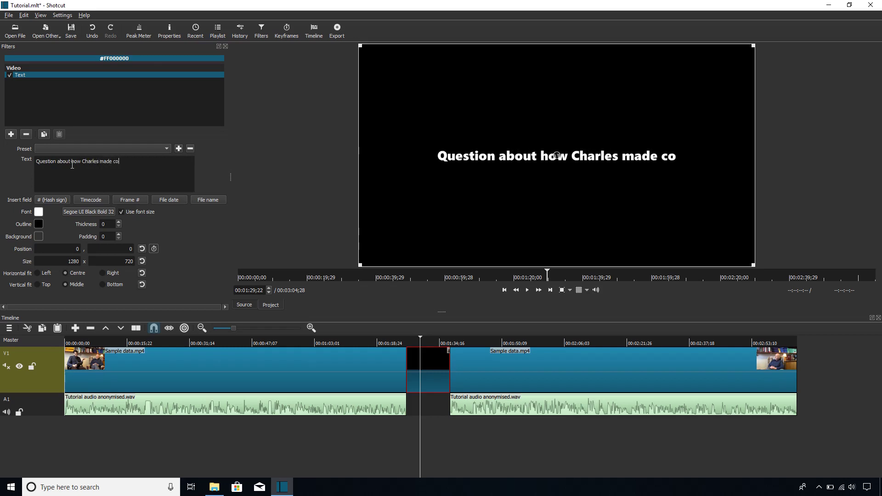
type("ntact with")
key("Return")
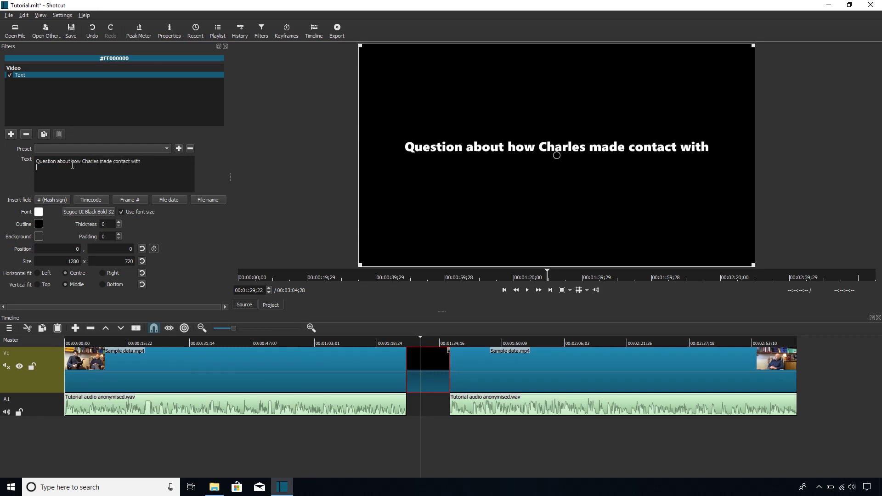
type("Loughborough")
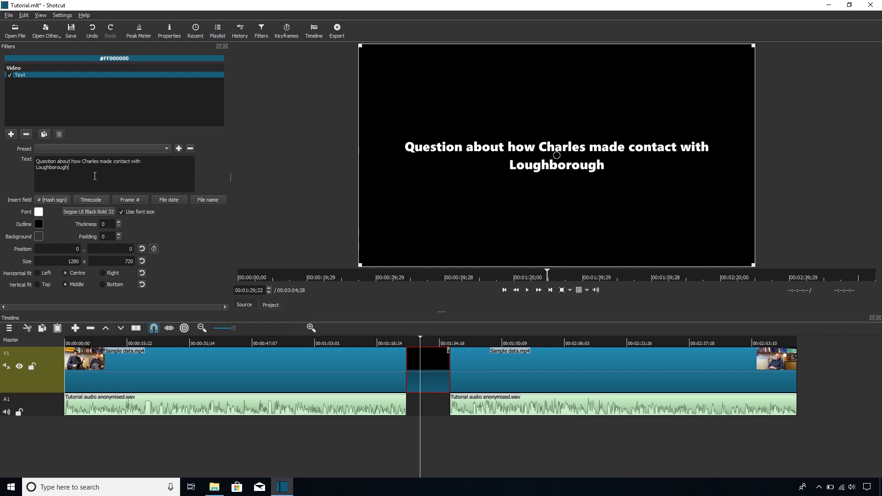
type("removed")
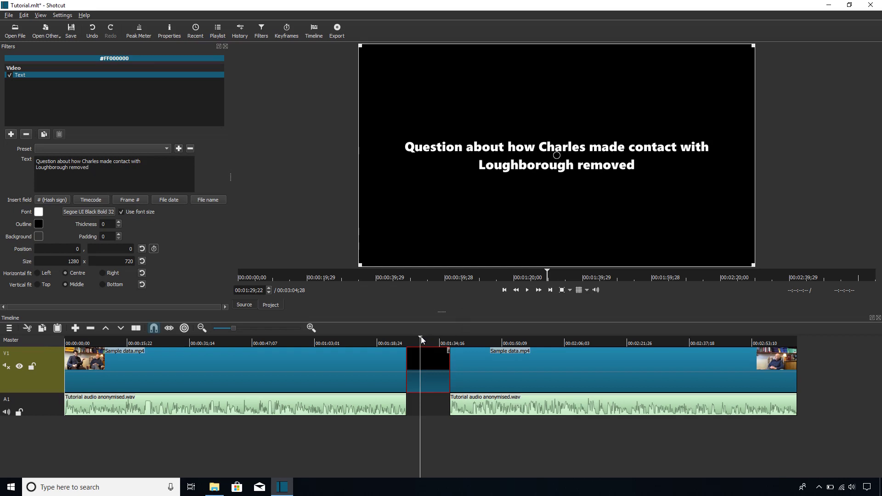
Split the captioned black clip on V1 near its middle, at 00:01:31;16.
mouse_move(421, 340)
left_mouse_down()
mouse_move(403, 338)
mouse_move(427, 341)
left_mouse_up()
left_click_drag(426, 338, 427, 338)
right_click(428, 360)
left_click(459, 410)
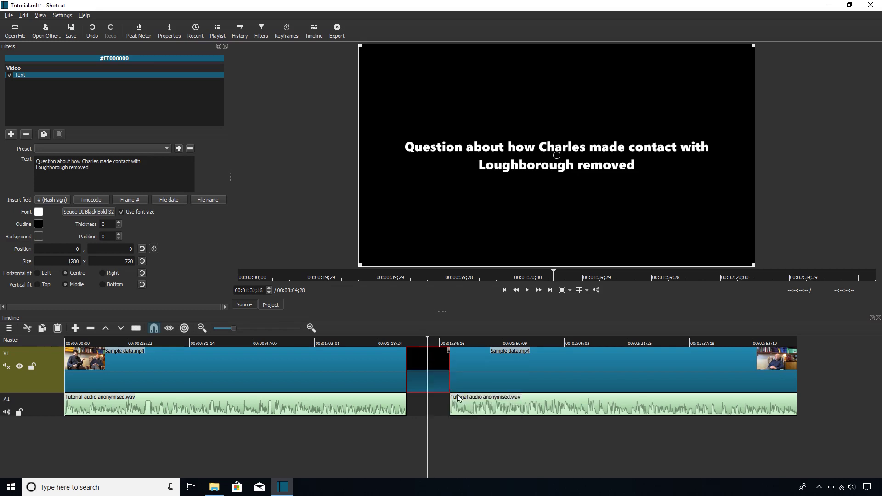
left_click(421, 368)
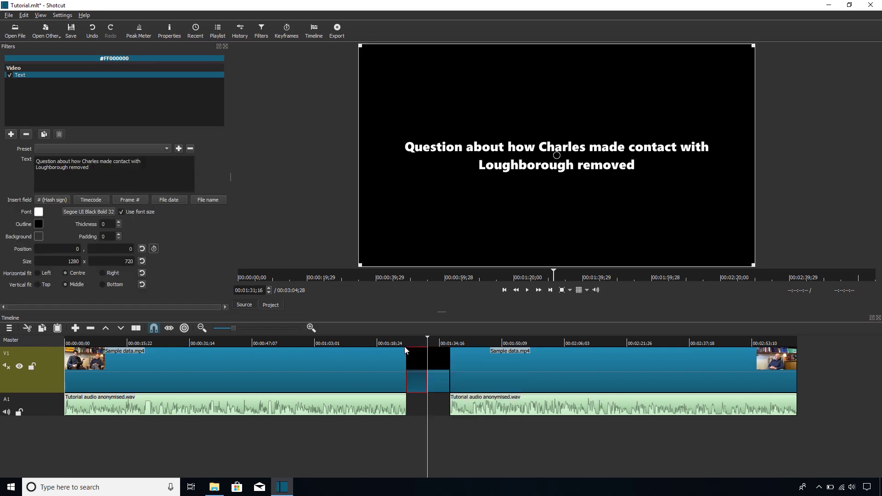
Replace the caption on the second black clip with the line "We rejoin the video as the interviewer".
left_click(436, 367)
left_click(115, 178)
key("ctrl+a")
key("BackSpace")
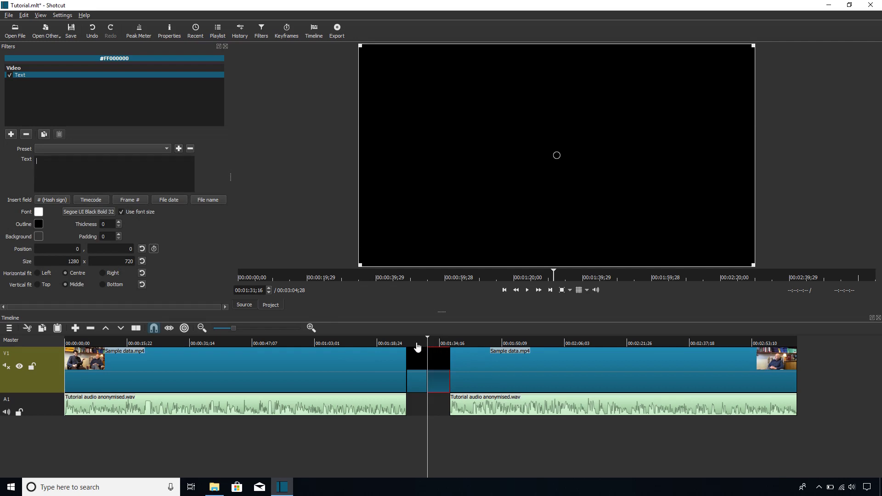
type("We rejo")
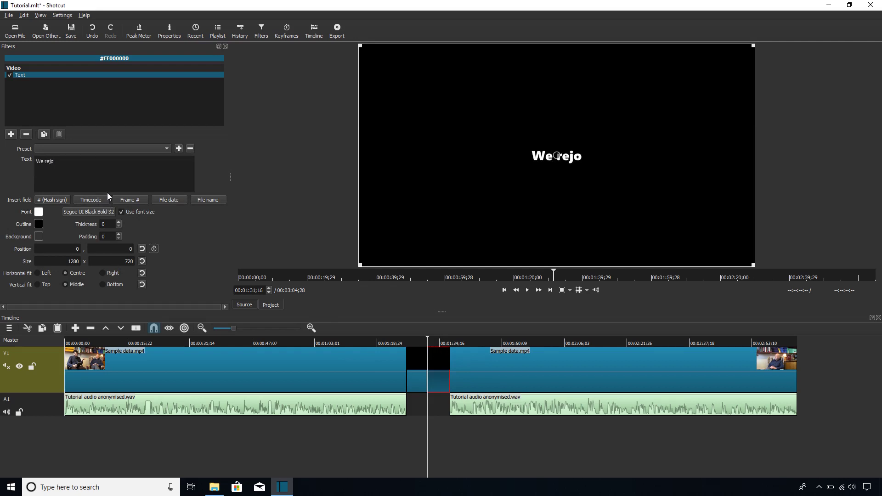
type("in the qu")
key("BackSpace")
key("BackSpace")
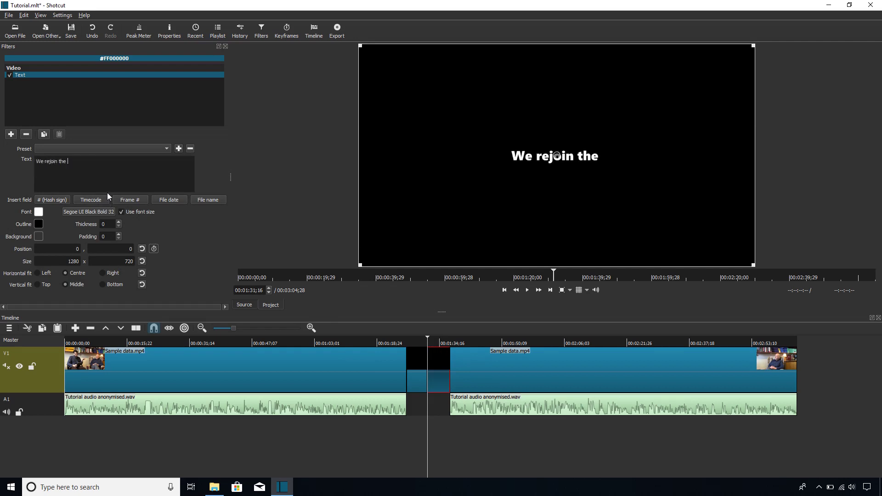
type("t")
key("BackSpace")
type("video as")
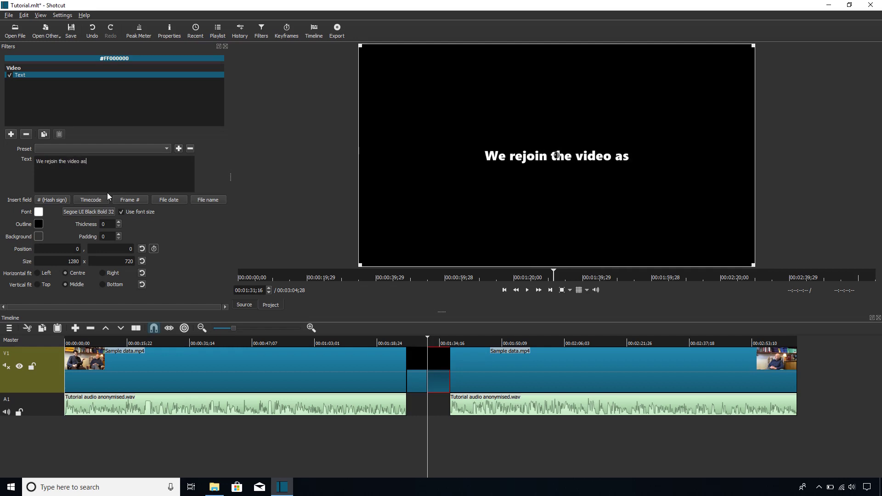
type(" the interviwwer")
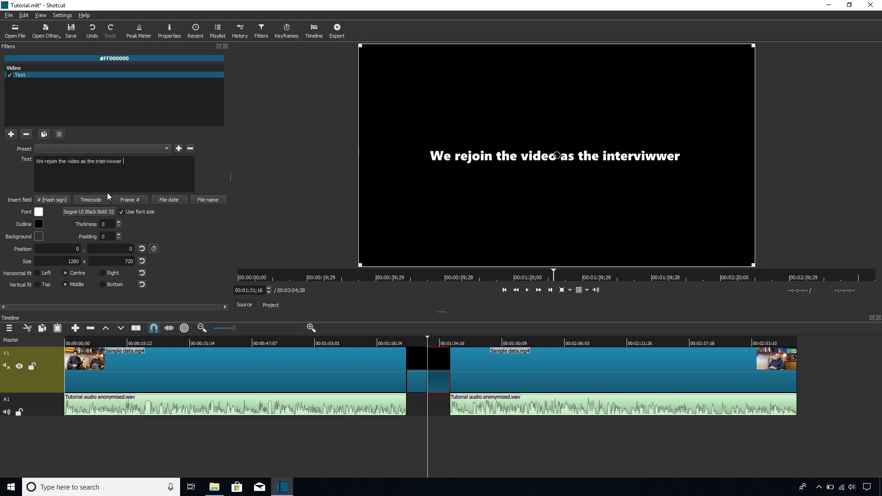
key("BackSpace")
key("BackSpace")
key("BackSpace")
key("BackSpace")
key("BackSpace")
type("iewer")
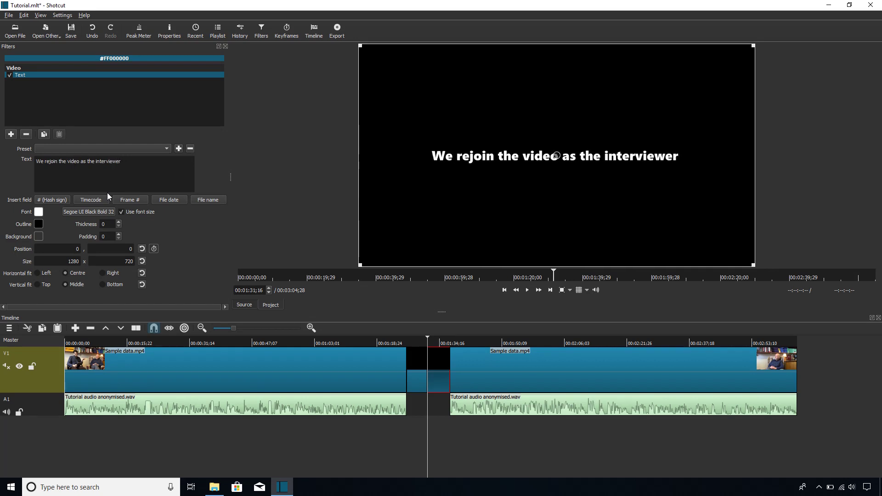
Add a second line reading "is asking the third question" to the second black clip's caption.
key("Return")
type("is asking t")
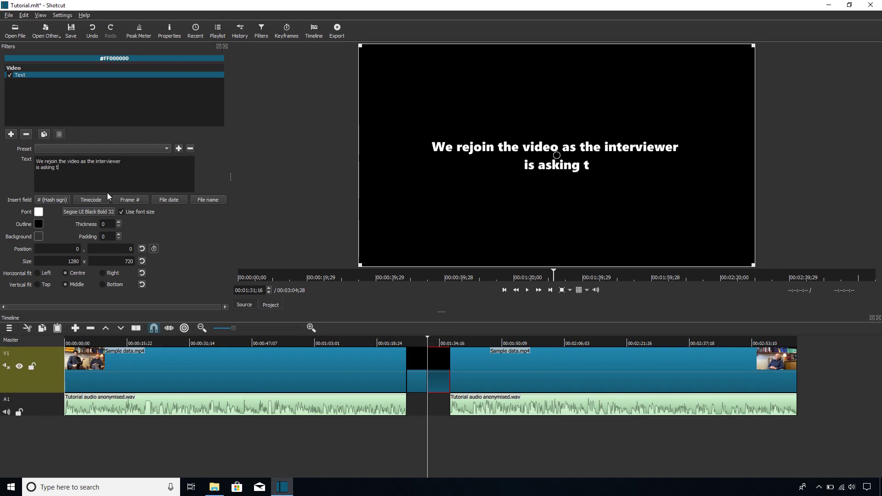
type("he third question")
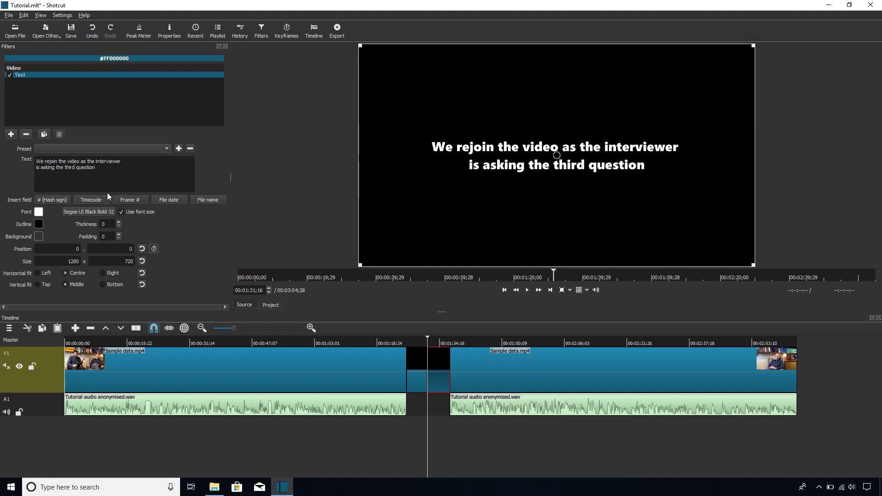
Play from just before the black clips to preview both captions in sequence.
left_click(398, 340)
left_click(527, 290)
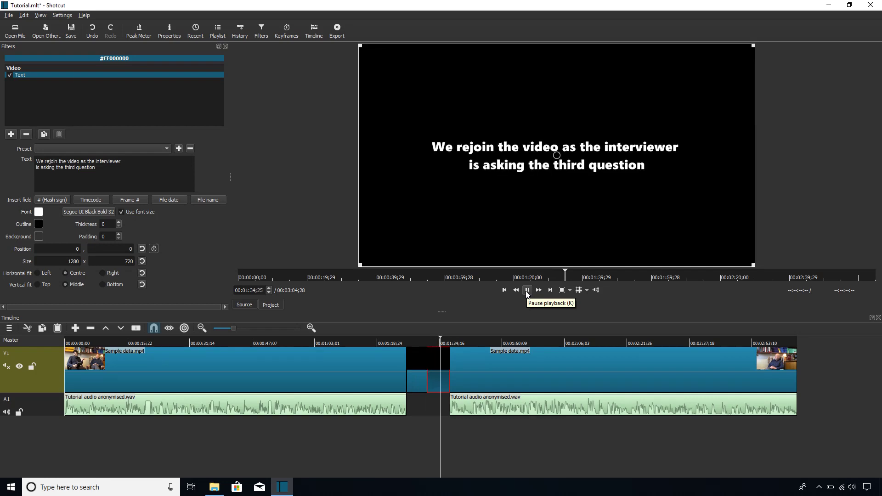
left_click(527, 290)
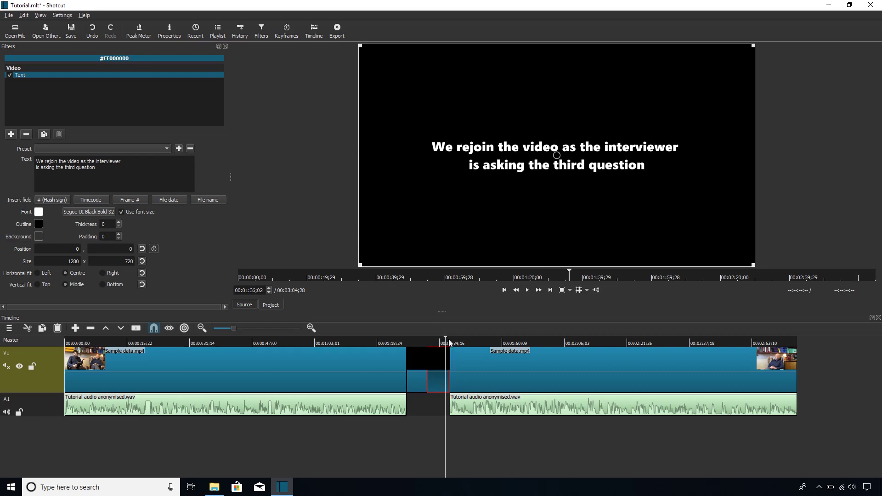
Split the second black clip on V1 near its end, at 00:01:35;21.
left_click(444, 340)
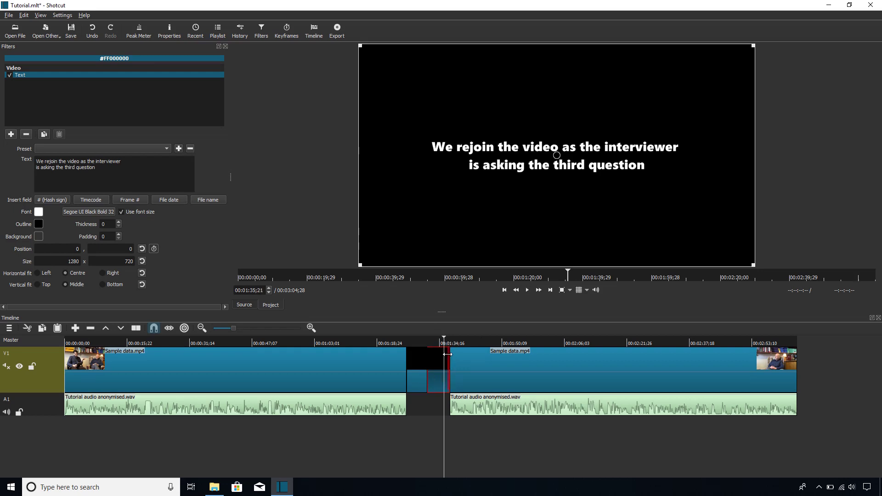
right_click(444, 360)
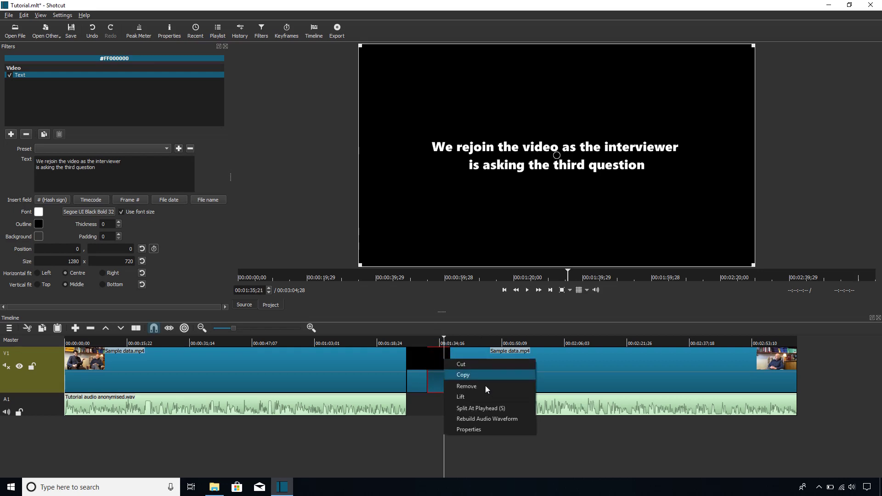
left_click(489, 409)
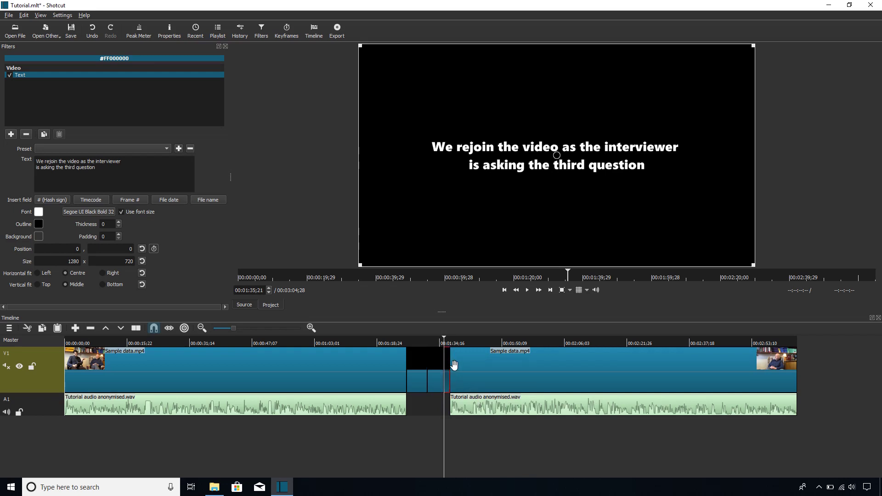
Ripple-delete the short leftover piece at the end of the second black clip on V1, closing the gap.
right_click(445, 361)
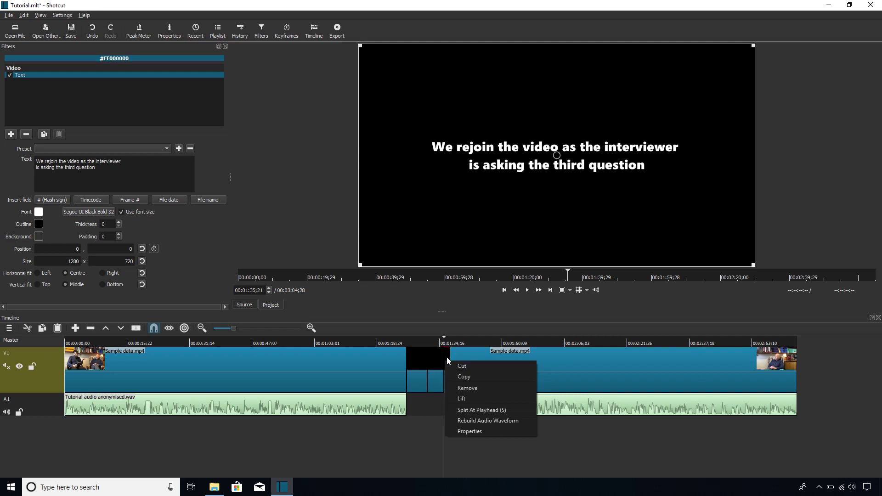
left_click(476, 383)
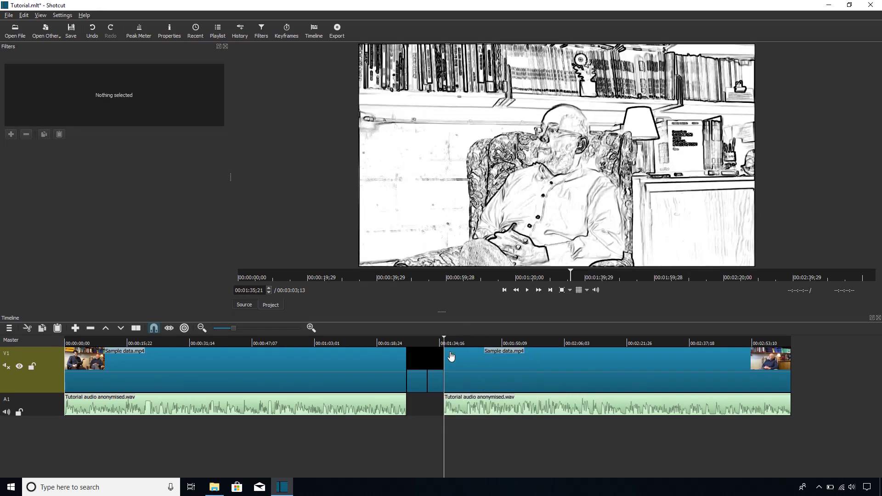
Play from within the first black clip through the second caption into the resumed interview to check the transition, and pause.
left_click(432, 341)
left_click_drag(425, 341, 421, 341)
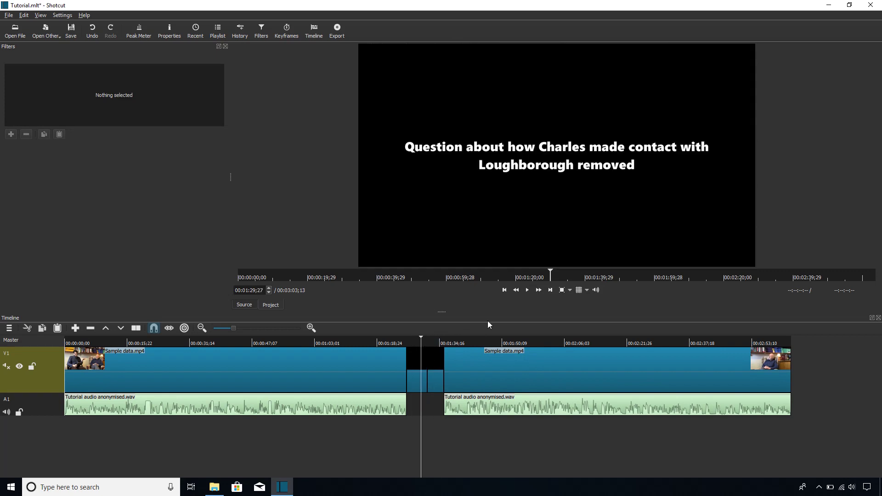
left_click(528, 290)
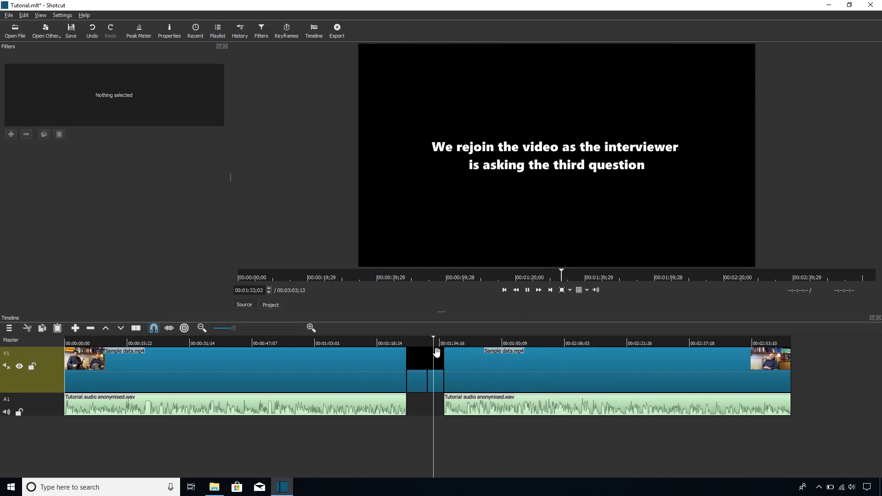
left_click(529, 290)
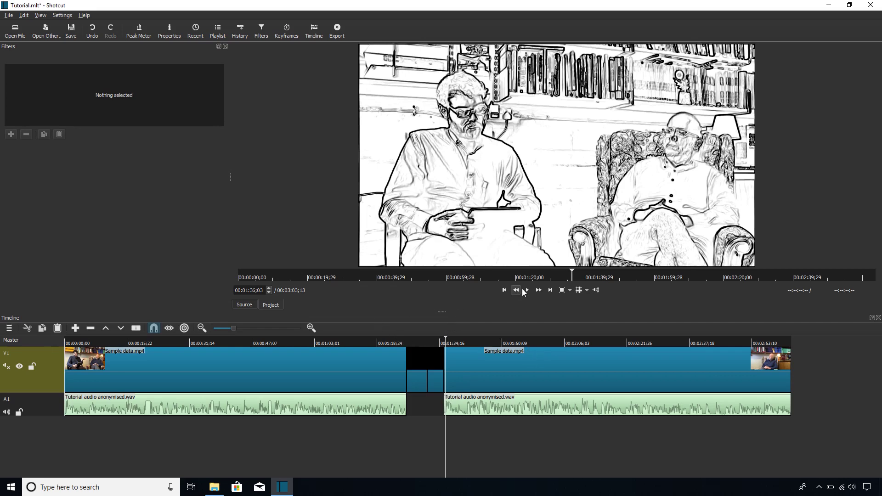
Move the playhead back to near the beginning of the timeline, over the first interview clip.
left_click_drag(425, 341, 77, 343)
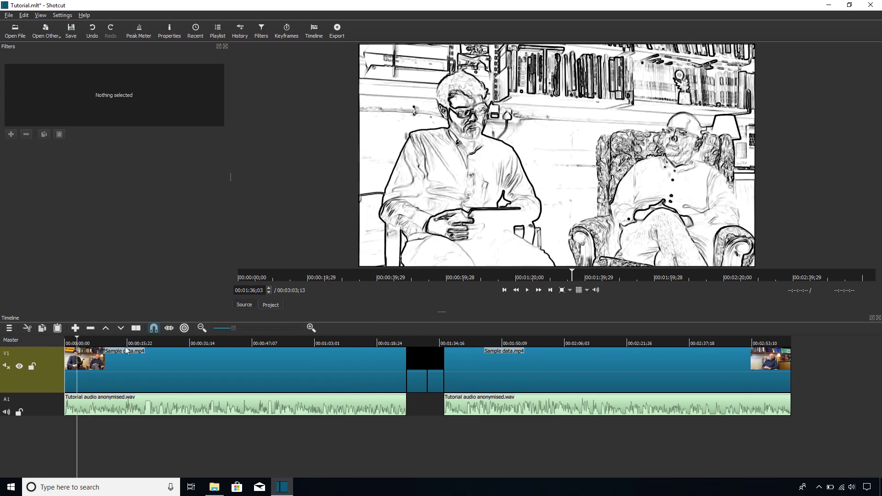